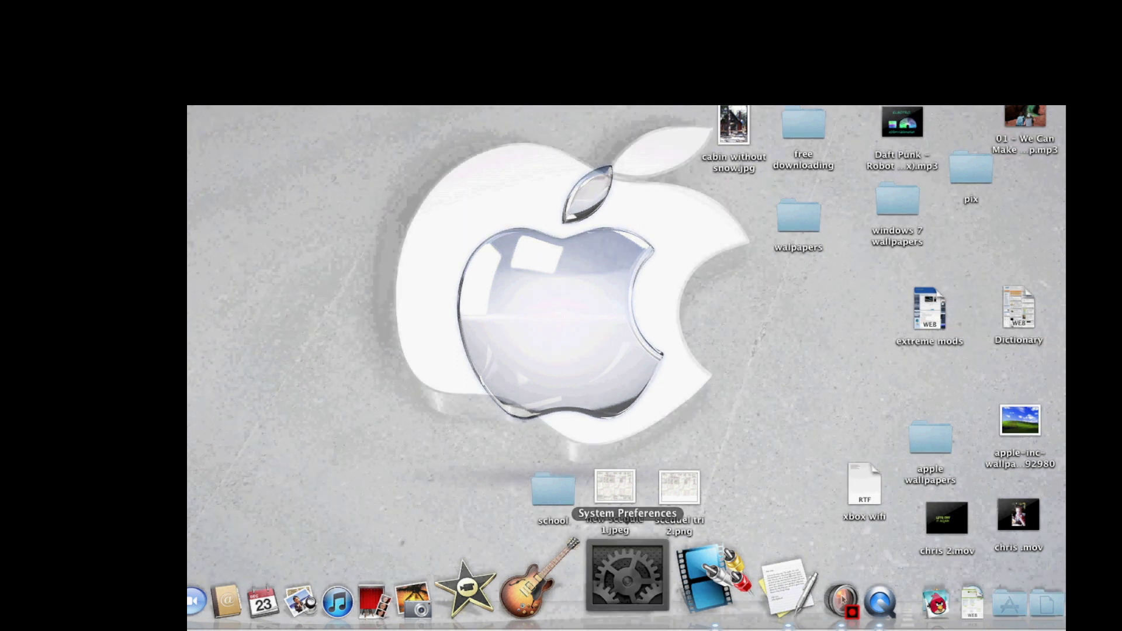
- Open the Sharing pane in System Preferences and select the Internet Sharing service
{"action": "left_click", "coordinate": [627, 575]}
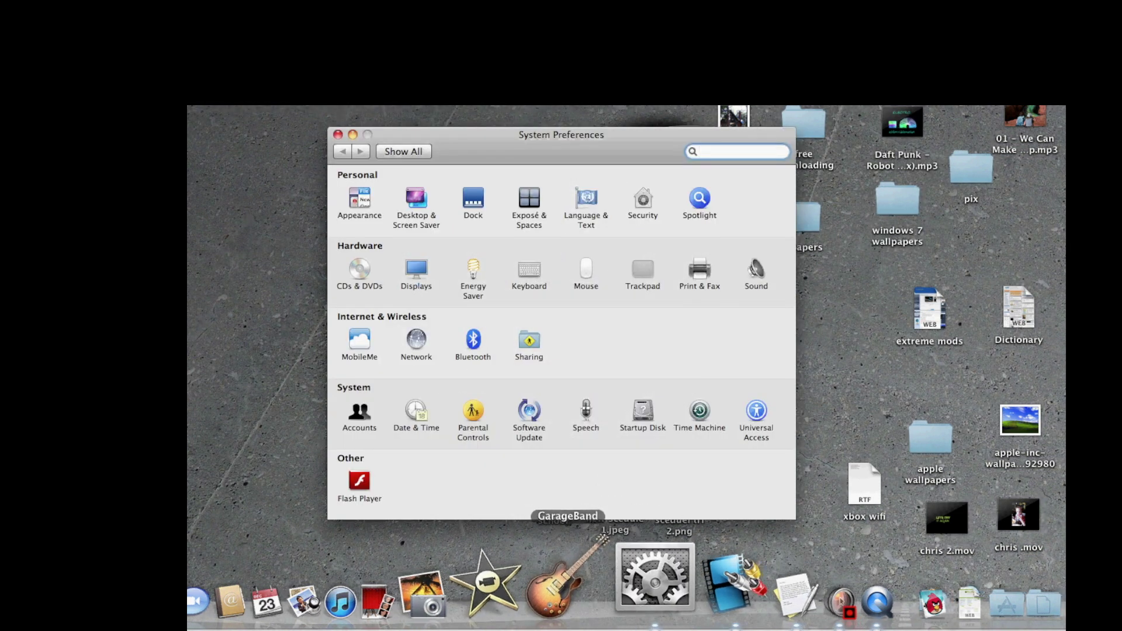
{"action": "left_click", "coordinate": [529, 340]}
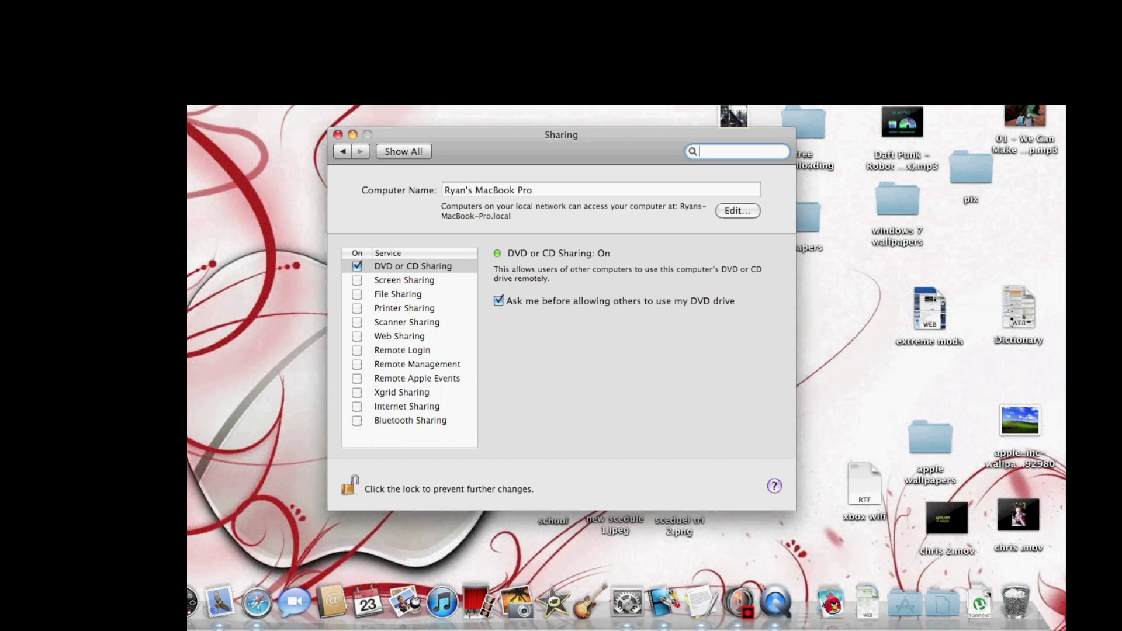
{"action": "left_click", "coordinate": [407, 406]}
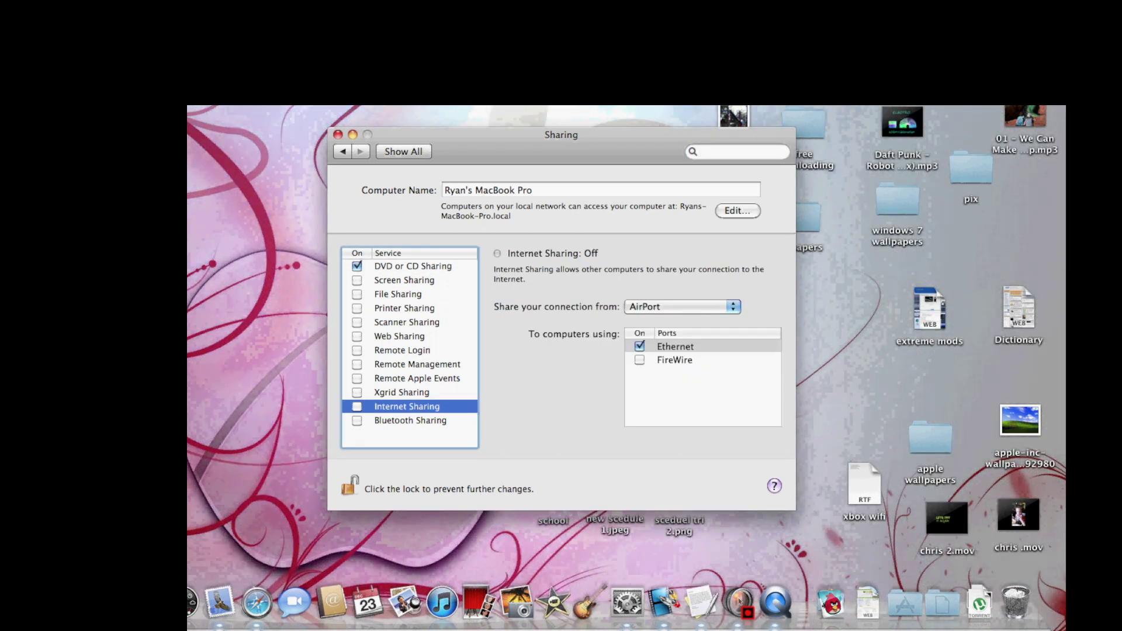
- Share the AirPort connection to computers over Ethernet and start Internet Sharing
{"action": "left_click", "coordinate": [678, 306]}
{"action": "left_click", "coordinate": [678, 306]}
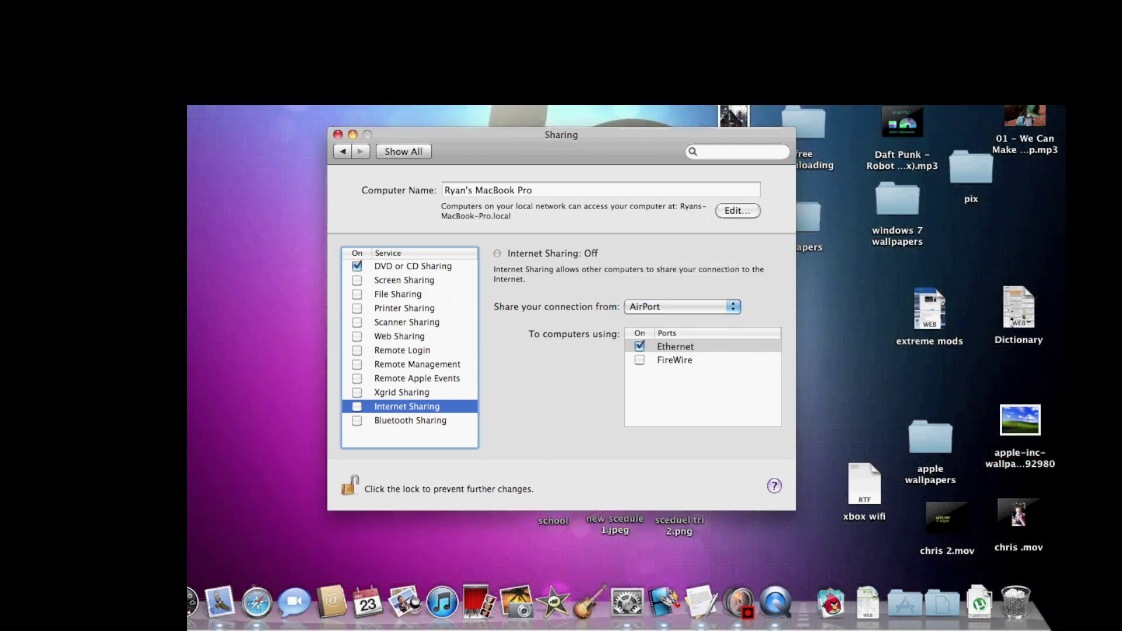
{"action": "left_click", "coordinate": [675, 346]}
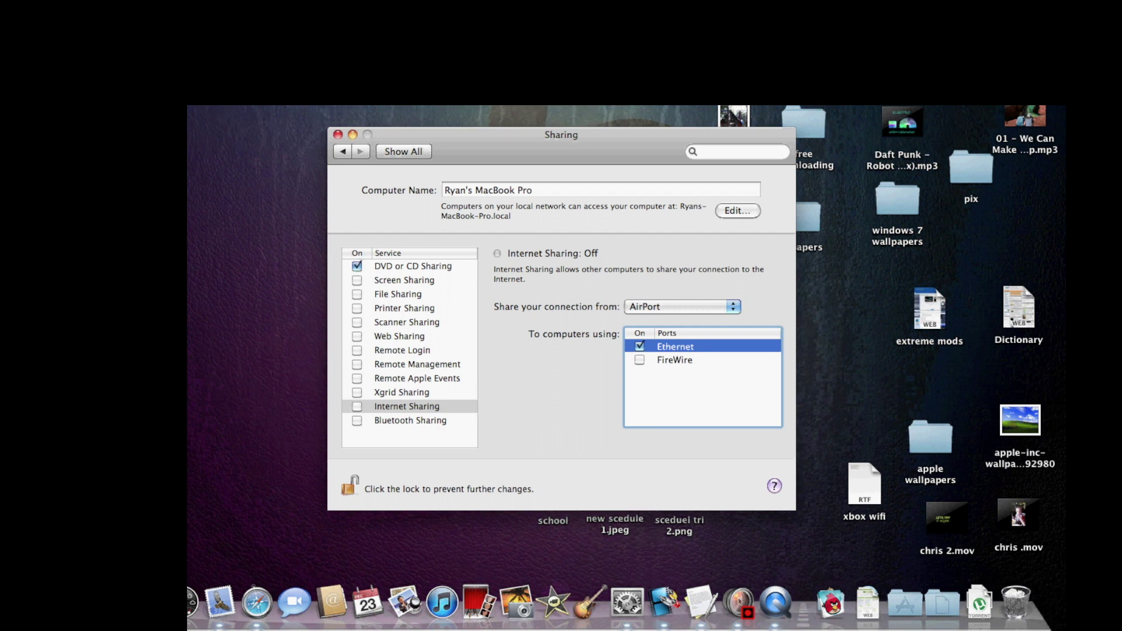
{"action": "left_click", "coordinate": [356, 406]}
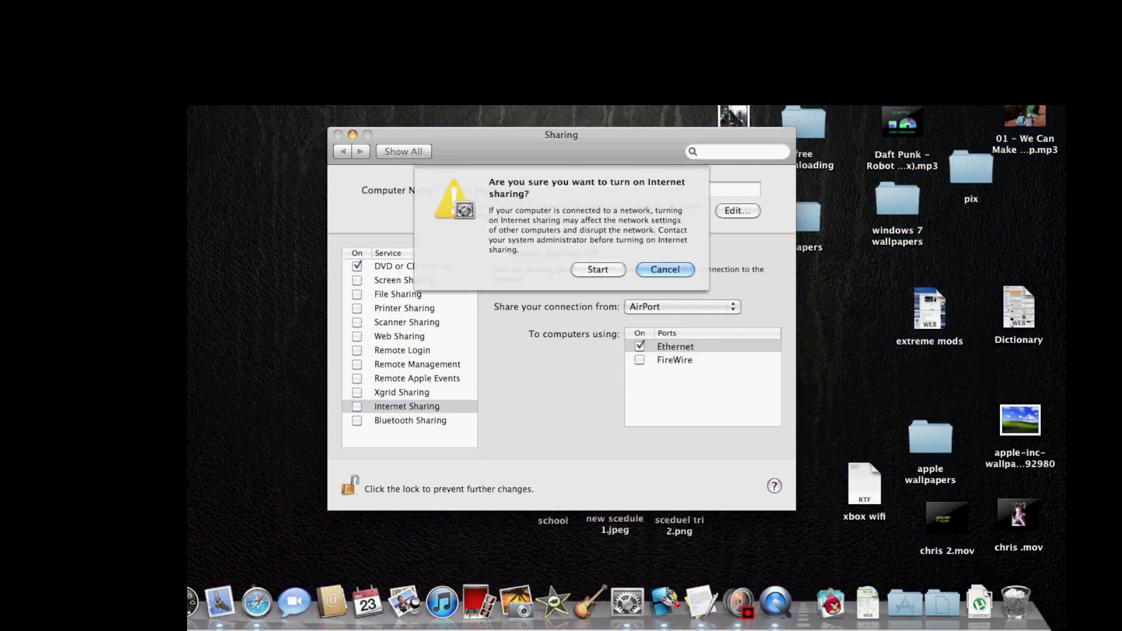
{"action": "left_click", "coordinate": [598, 269]}
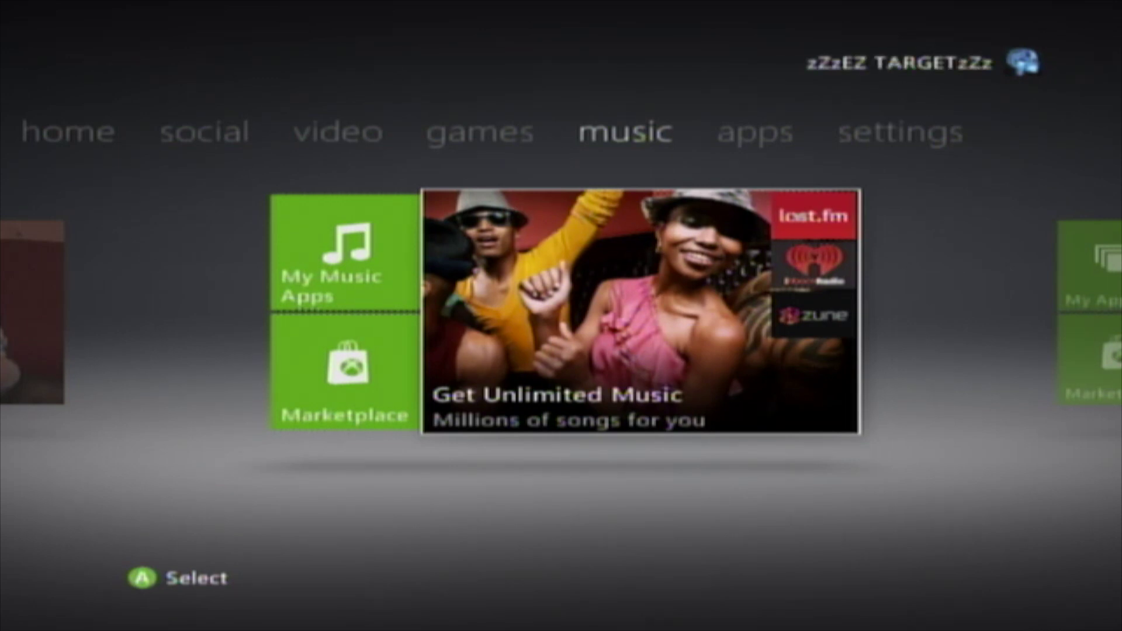
- Go through Settings > System > Network Settings to the wired network's Edit IP Settings screen
{"action": "key", "text": "Right"}
{"action": "key", "text": "Right"}
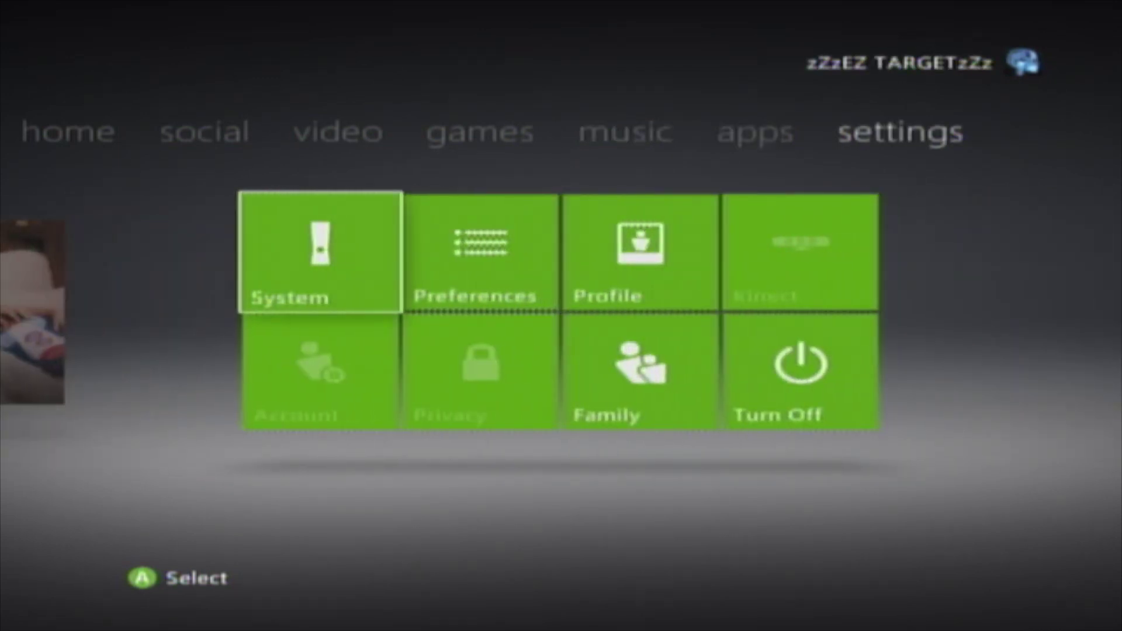
{"action": "key", "text": "Return"}
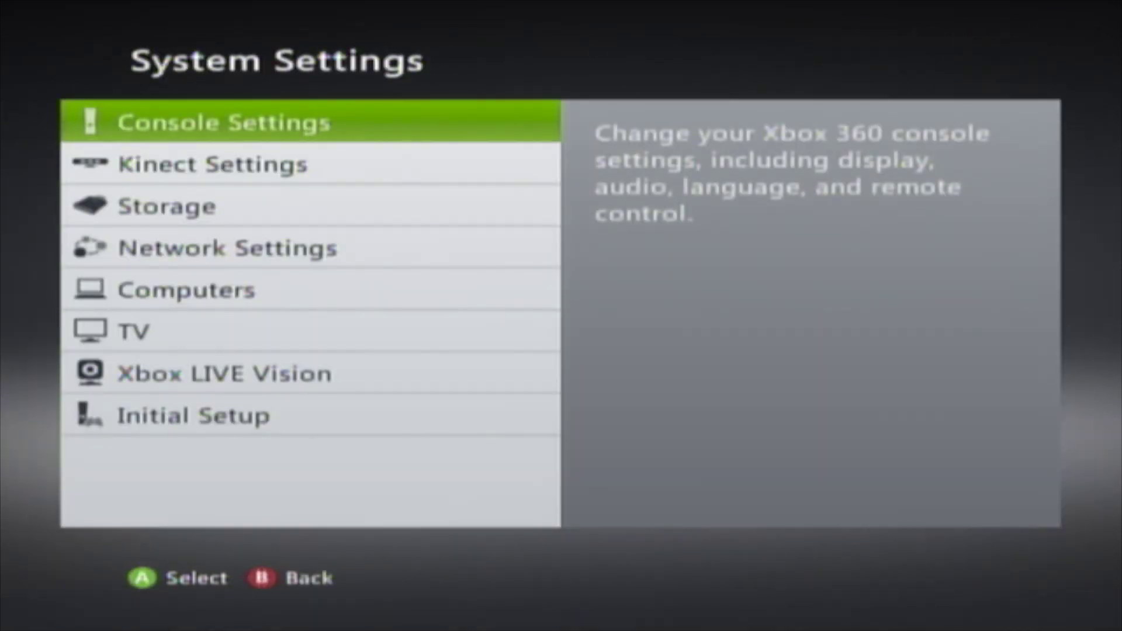
{"action": "key", "text": "Down"}
{"action": "key", "text": "Down"}
{"action": "key", "text": "Down"}
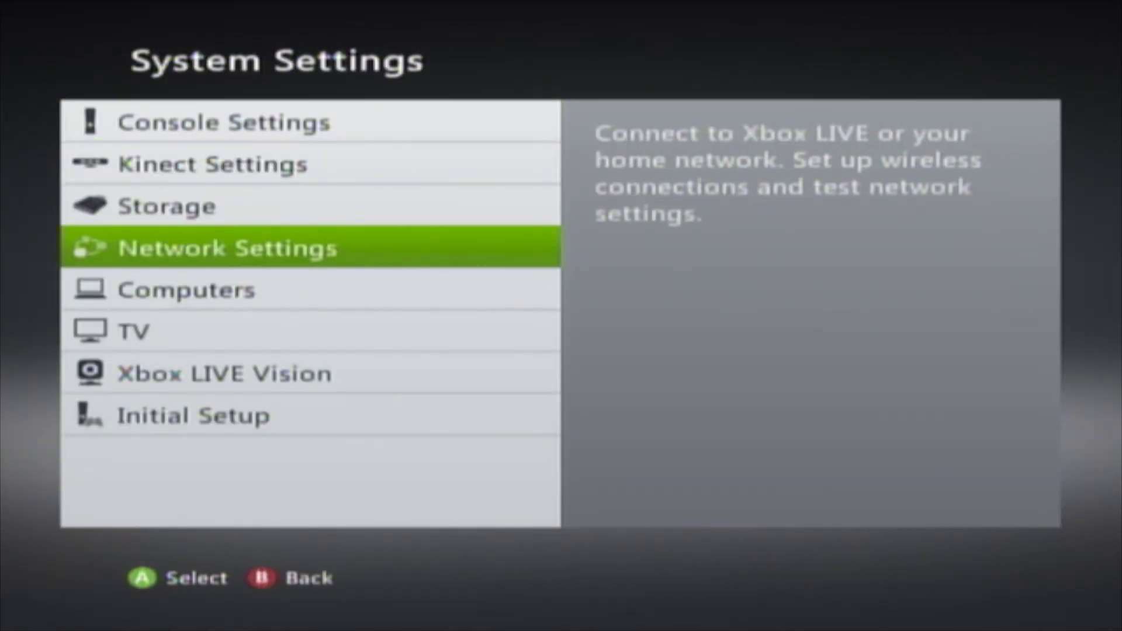
{"action": "key", "text": "Return"}
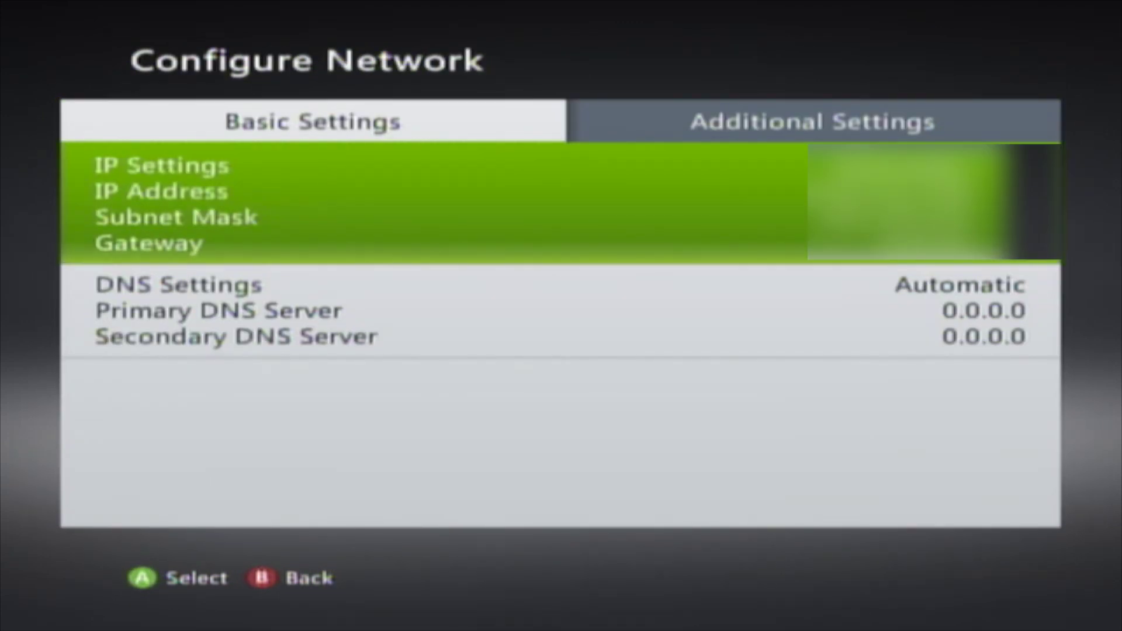
{"action": "key", "text": "Return"}
- Switch IP settings to Manual with address 192.168.2.2 and subnet mask 255.255.255.0
{"action": "key", "text": "Down"}
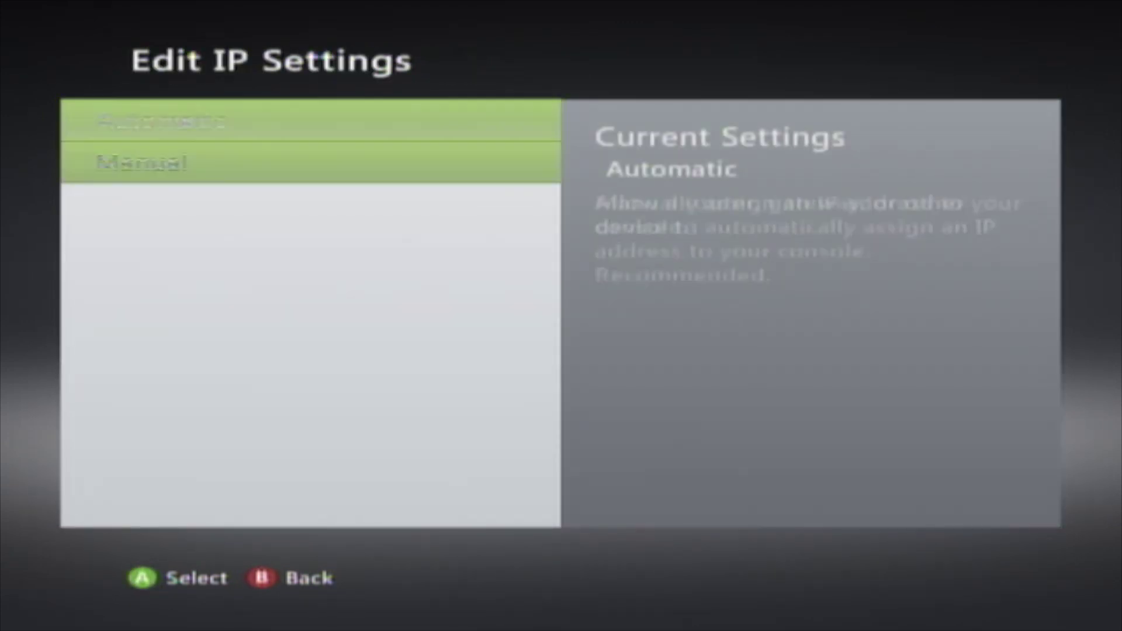
{"action": "key", "text": "Return"}
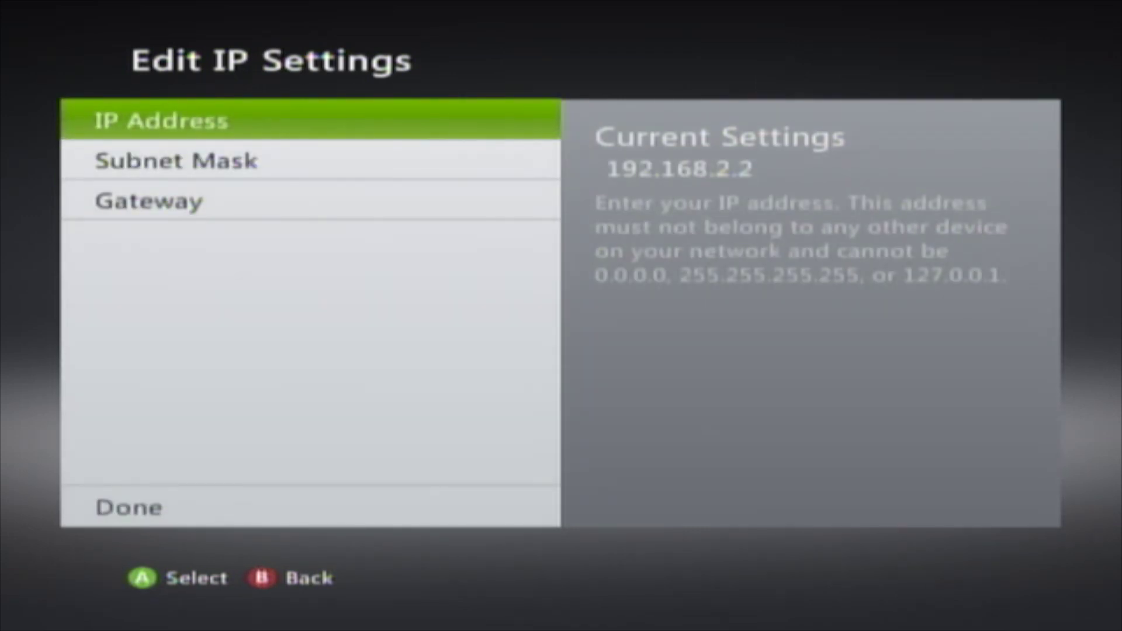
{"action": "key", "text": "Return"}
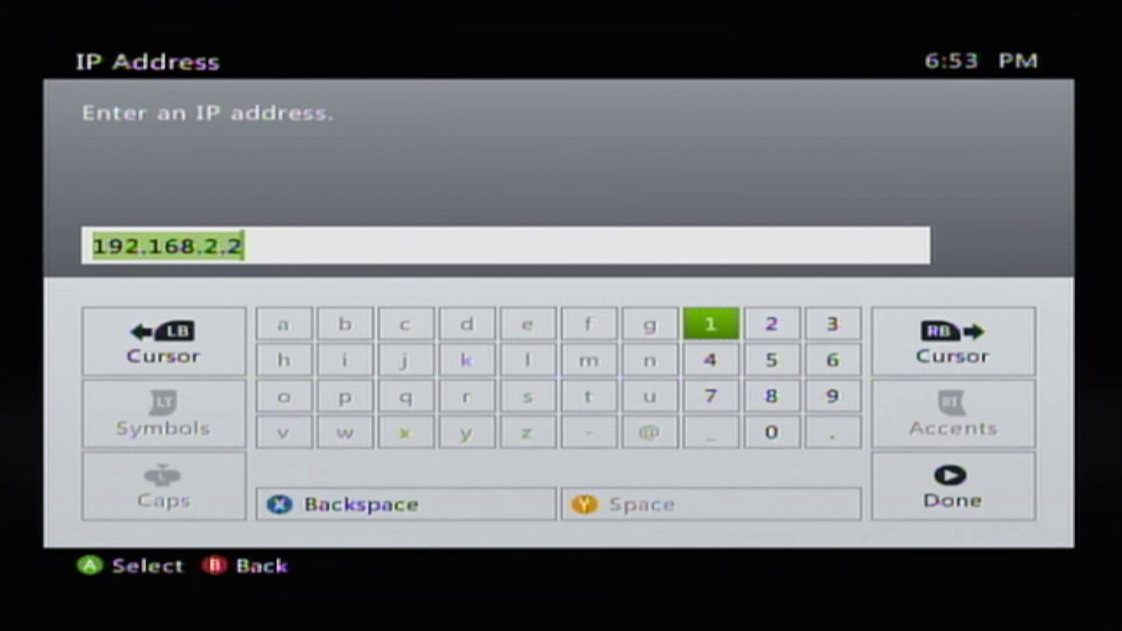
{"action": "key", "text": "Return"}
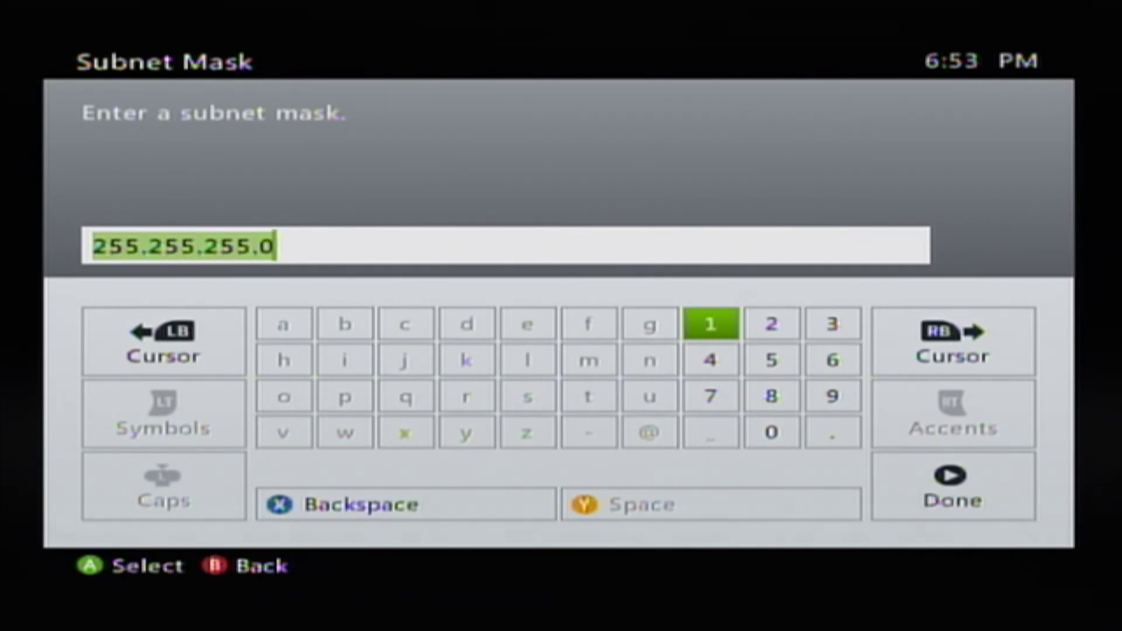
{"action": "key", "text": "Tab"}
{"action": "key", "text": "Return"}
- Enter gateway 192.168.2.1 and save the manual IP settings
{"action": "key", "text": "Down"}
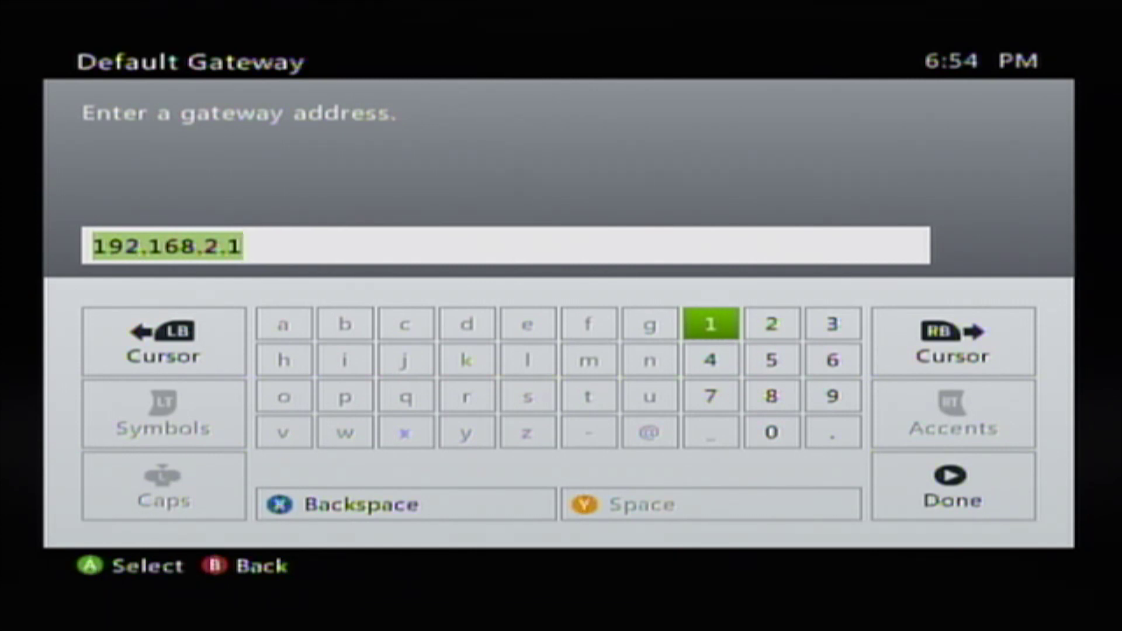
{"action": "key", "text": "Return"}
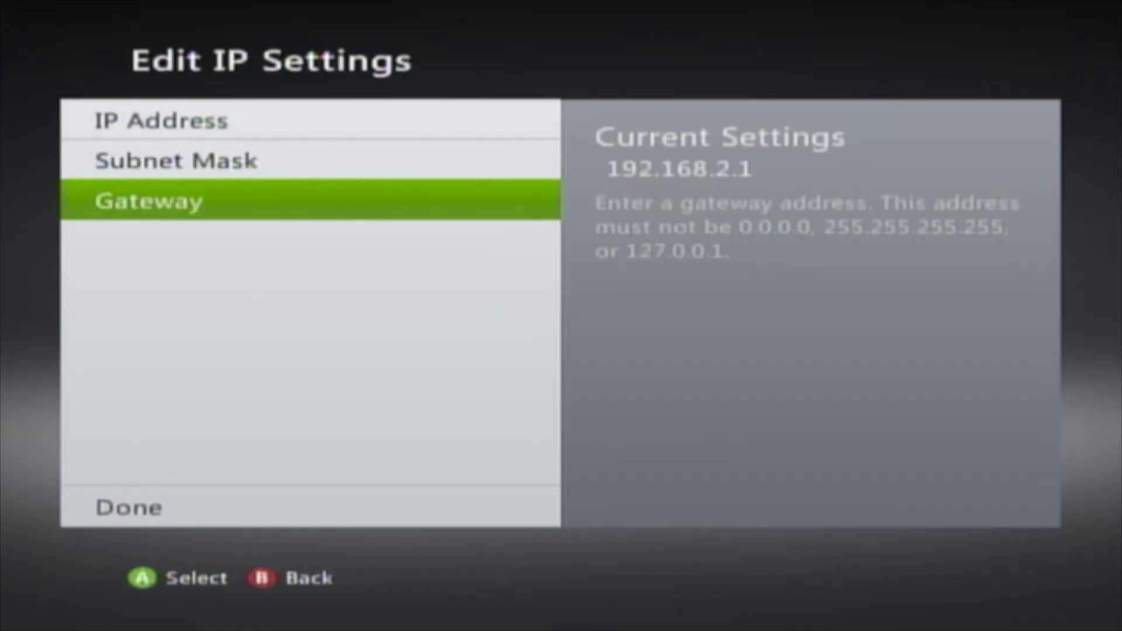
{"action": "key", "text": "Down"}
{"action": "key", "text": "Return"}
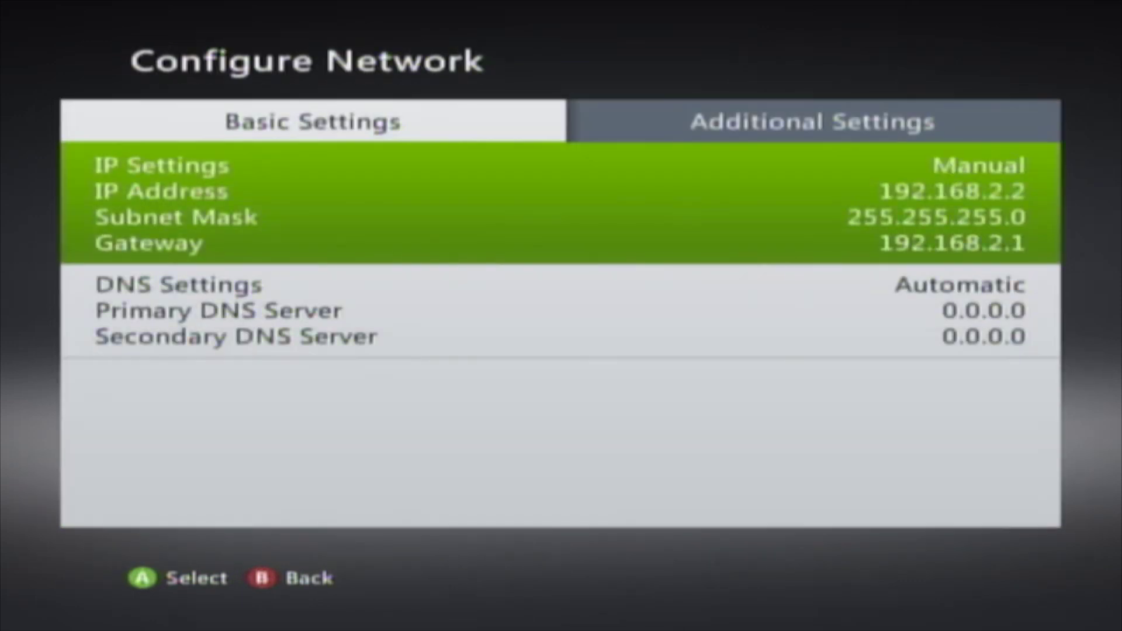
{"action": "key", "text": "Down"}
- Switch DNS settings to Manual and enter 68.105.28.11 as the primary DNS server
{"action": "key", "text": "Return"}
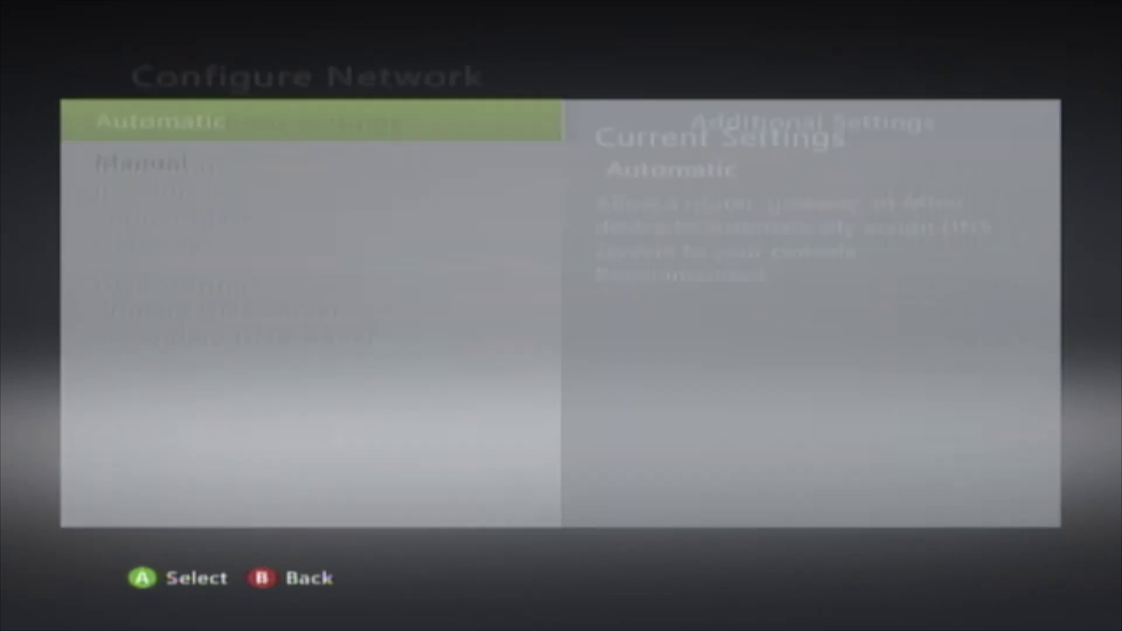
{"action": "key", "text": "Down"}
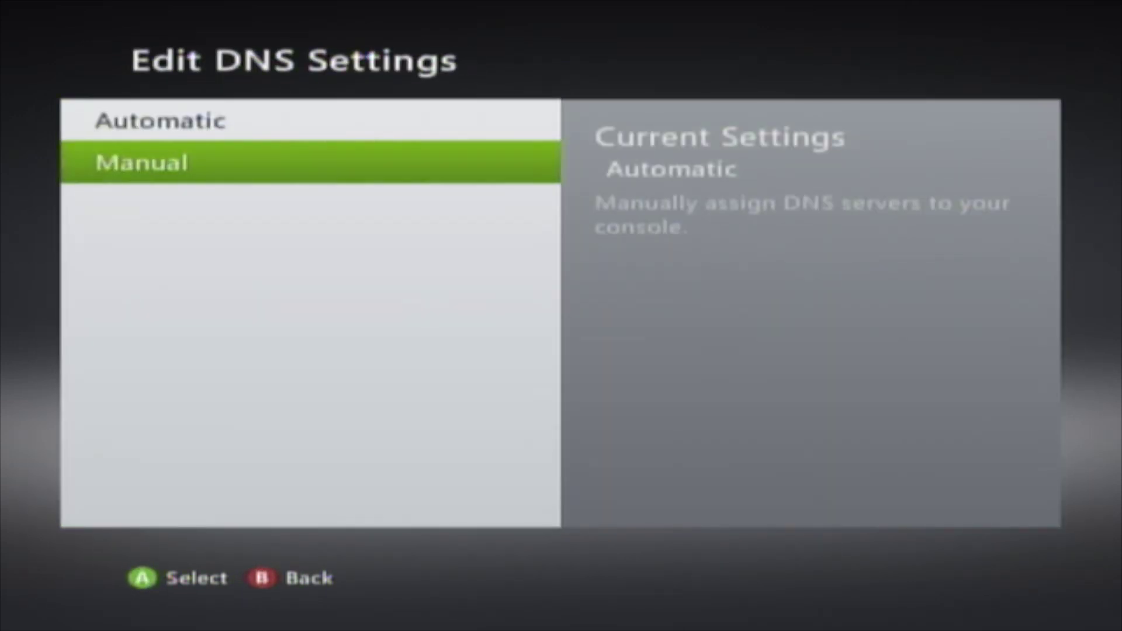
{"action": "key", "text": "Return"}
{"action": "key", "text": "Return"}
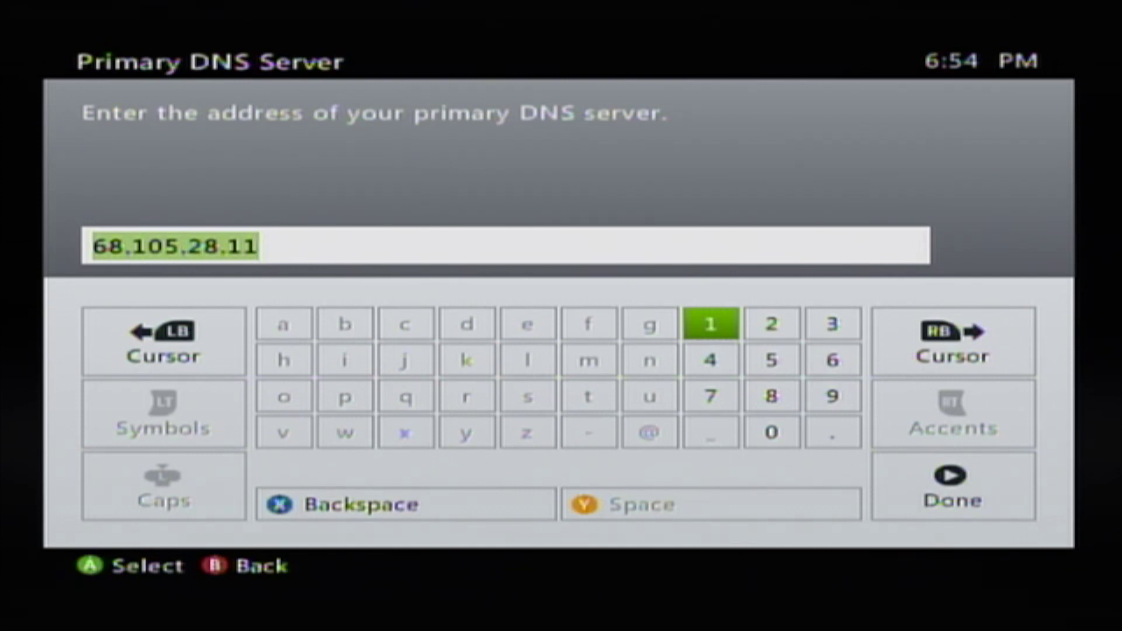
{"action": "key", "text": "Return"}
- Enter 68.105.28.11 as the secondary DNS server, save, and go back to Network Settings
{"action": "key", "text": "Down"}
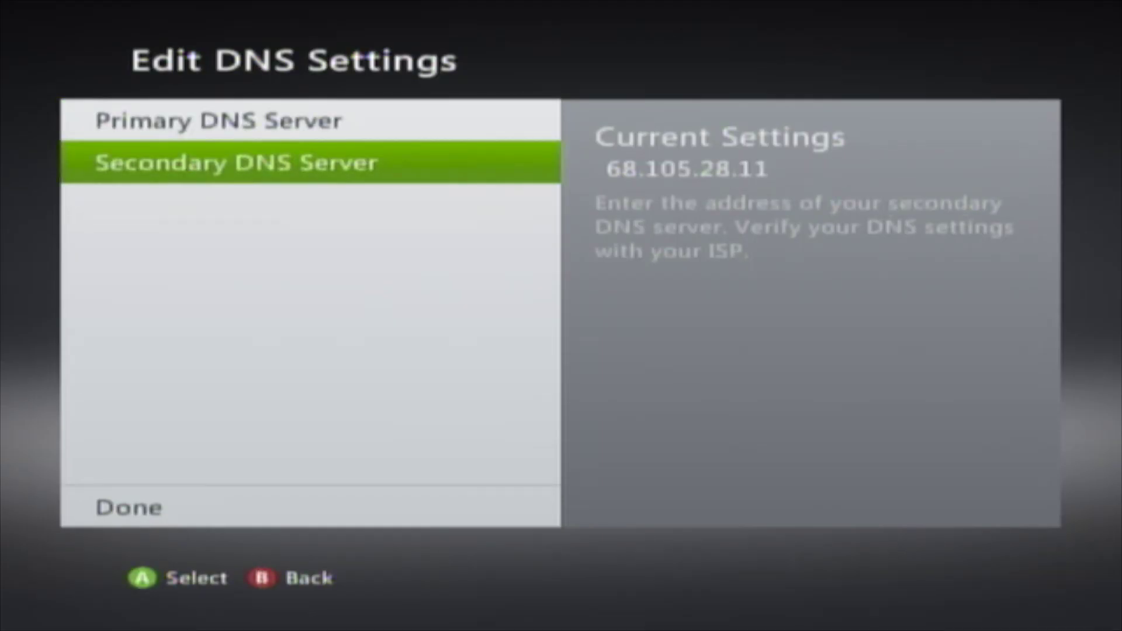
{"action": "key", "text": "Return"}
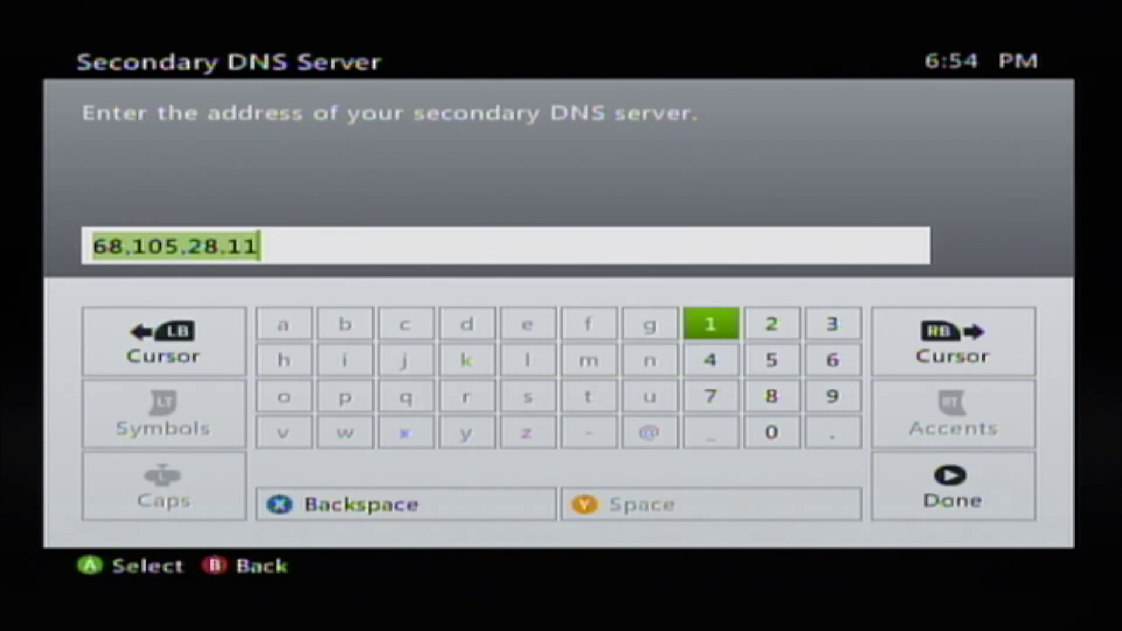
{"action": "key", "text": "Return"}
{"action": "key", "text": "Down"}
{"action": "key", "text": "Return"}
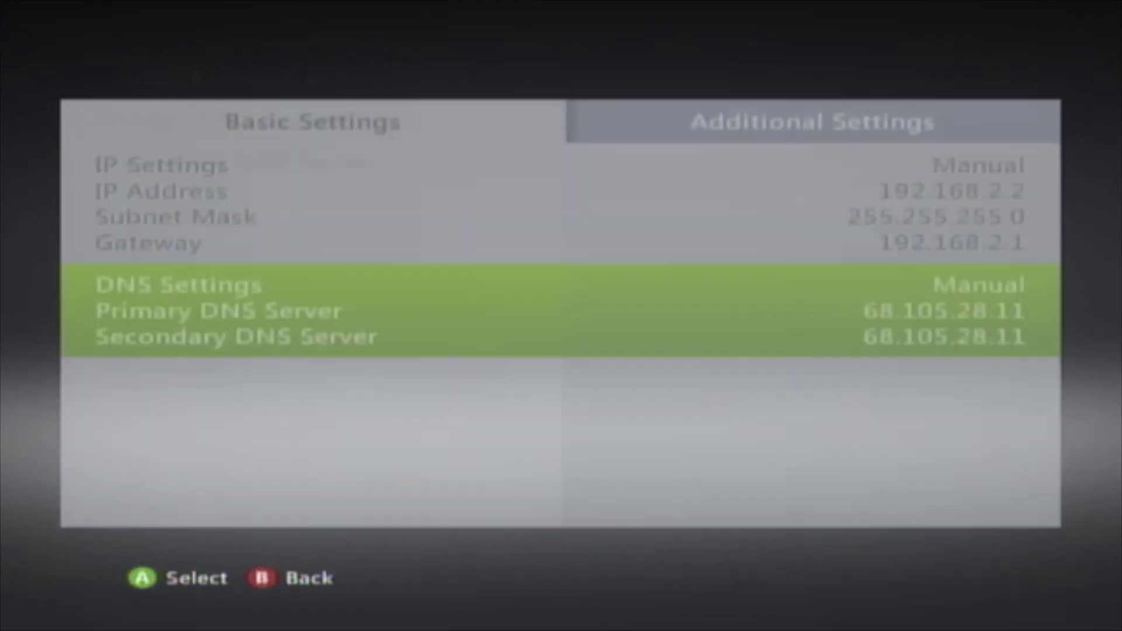
{"action": "key", "text": "Escape"}
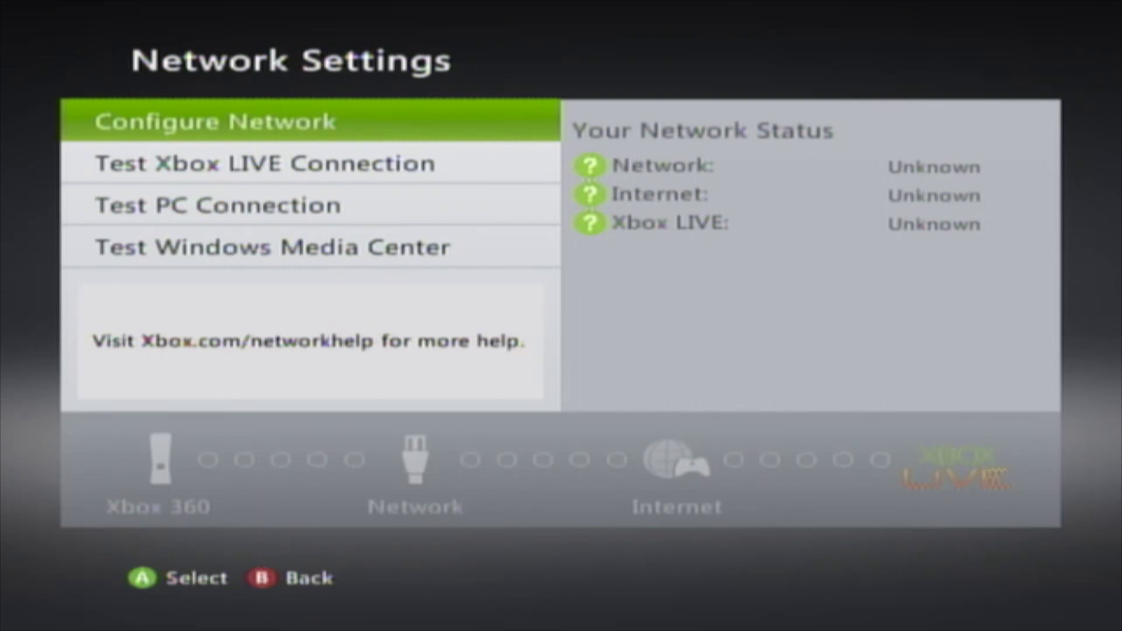
- Run the Test Xbox LIVE Connection, agreeing to sign everyone out
{"action": "key", "text": "Down"}
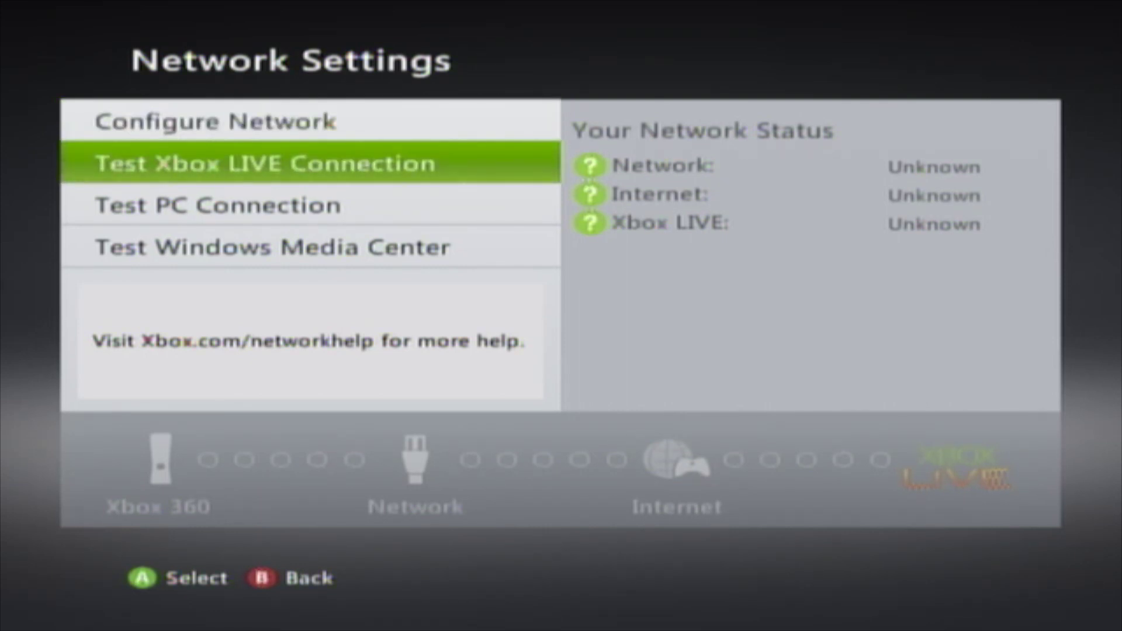
{"action": "key", "text": "Return"}
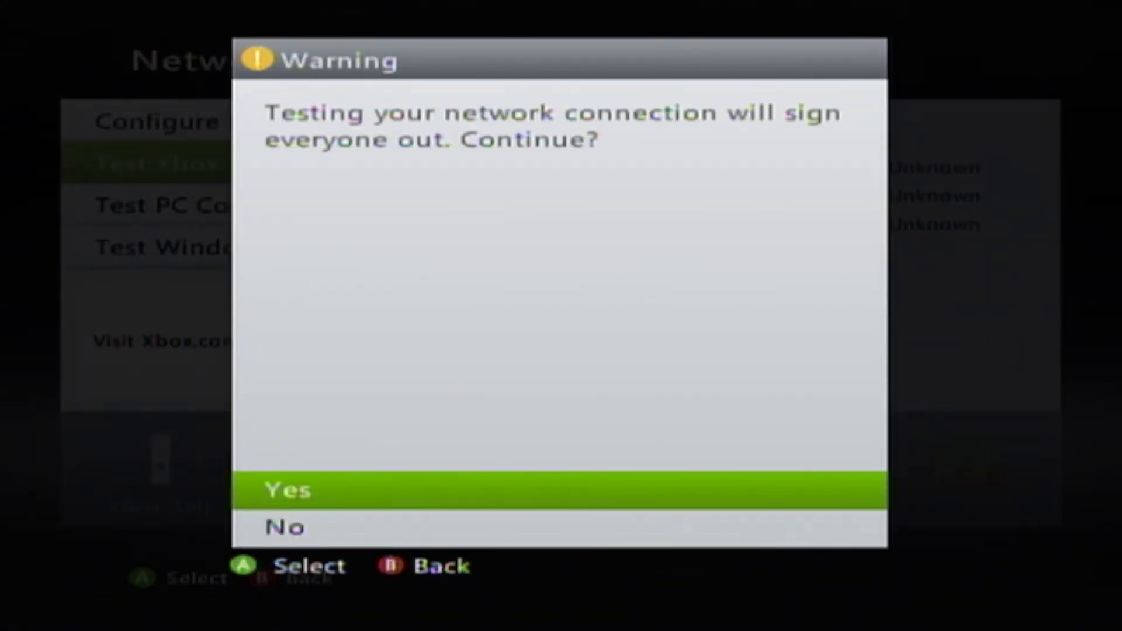
{"action": "key", "text": "Return"}
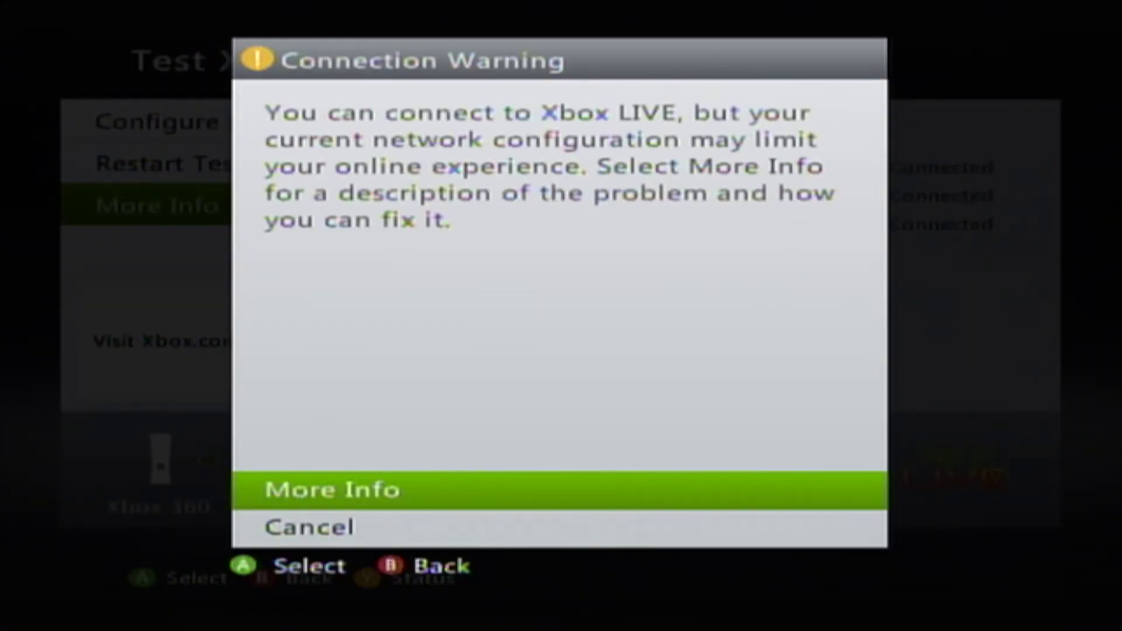
- Cancel the connection warning, return to Network Settings, and bring up the Xbox Guide
{"action": "key", "text": "Down"}
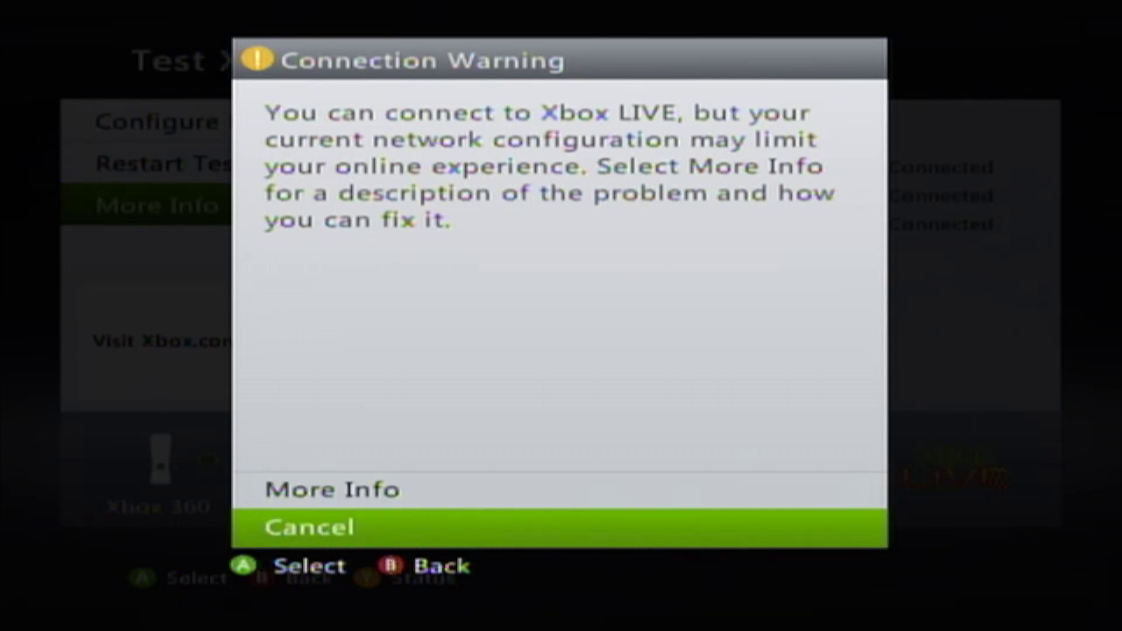
{"action": "key", "text": "Return"}
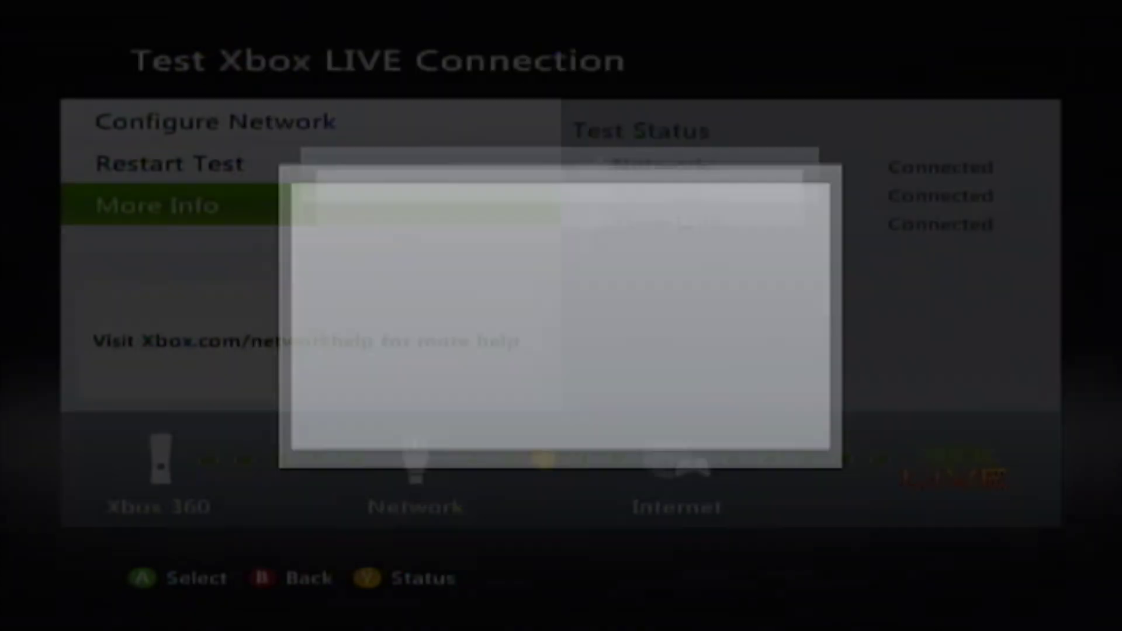
{"action": "key", "text": "Escape"}
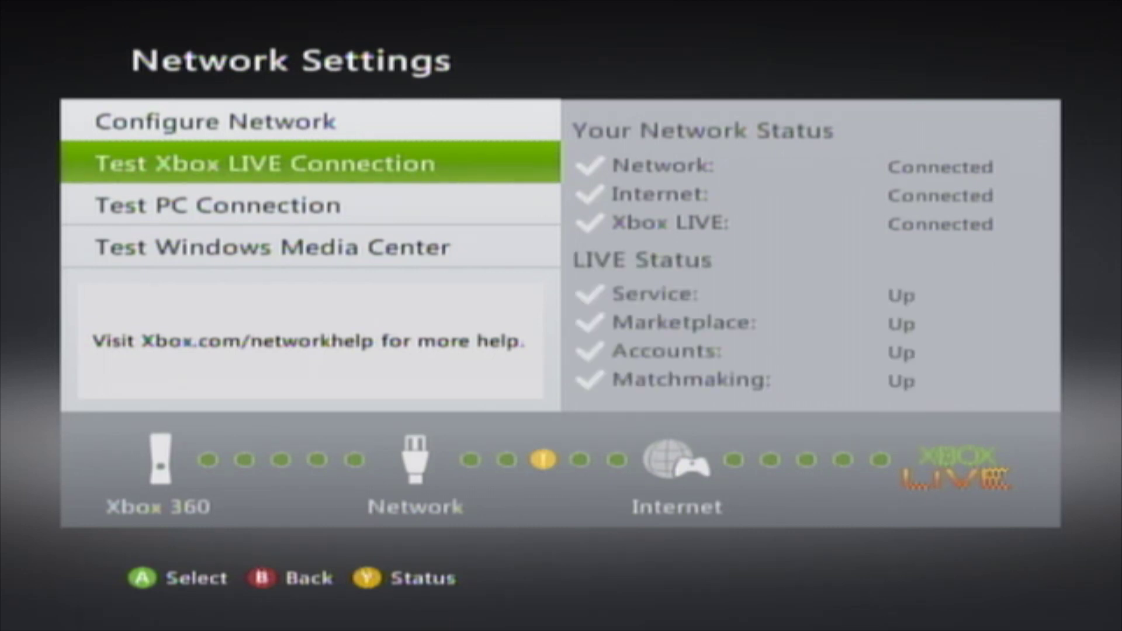
{"action": "key", "text": "super"}
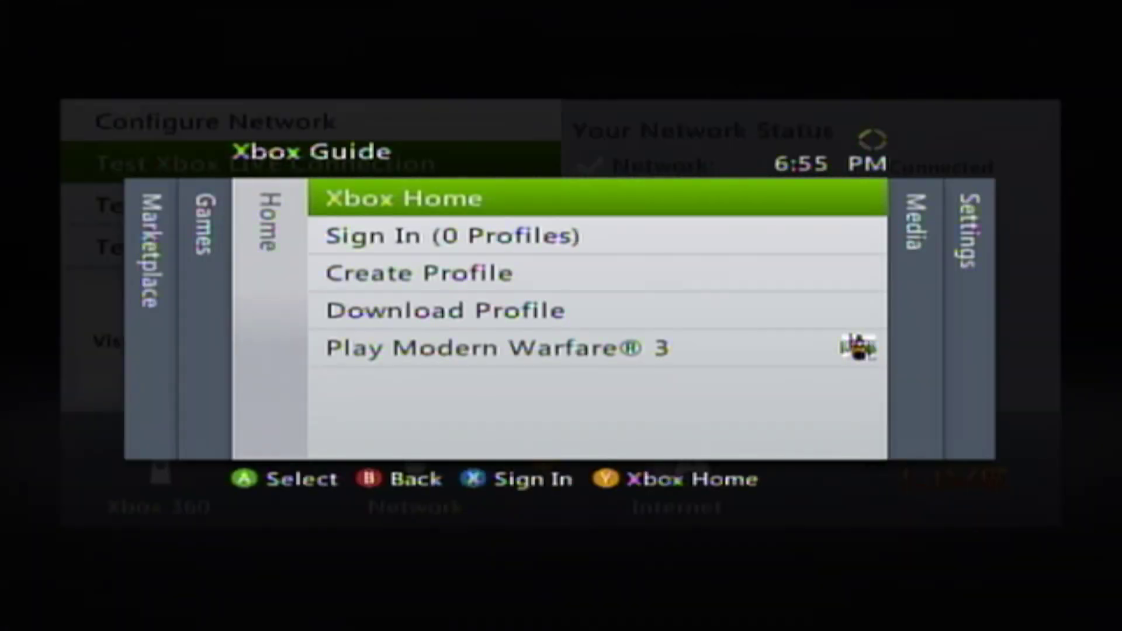
- Sign in with the saved Xbox LIVE gamertag from the profile list and browse its Guide options
{"action": "key", "text": "Escape"}
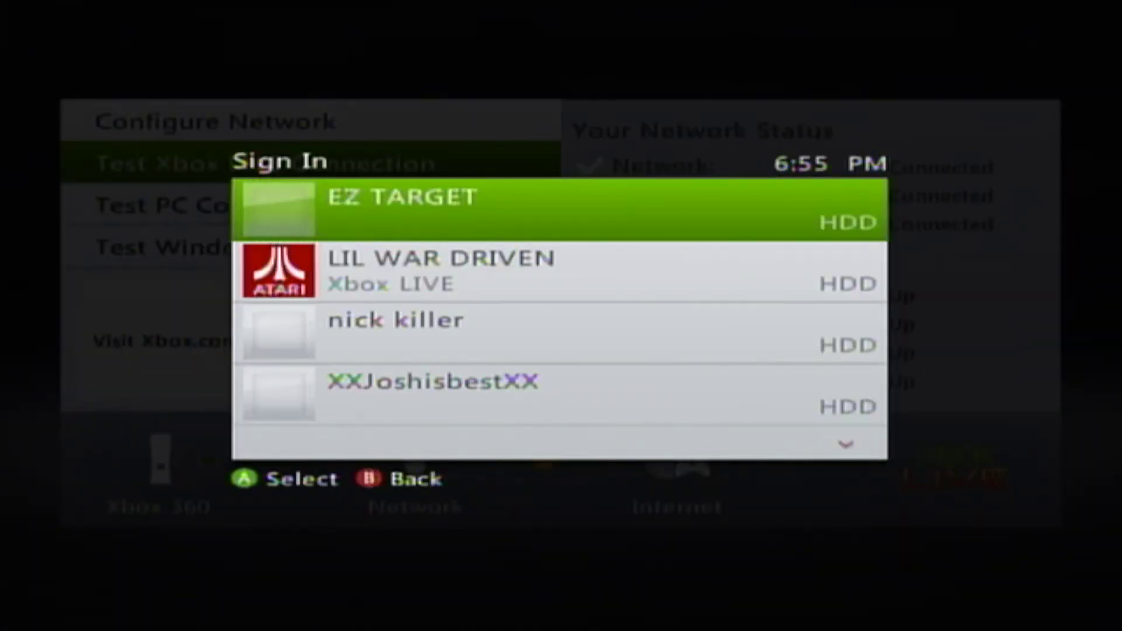
{"action": "key", "text": "Down"}
{"action": "key", "text": "Down"}
{"action": "key", "text": "Down"}
{"action": "key", "text": "Down"}
{"action": "key", "text": "Down"}
{"action": "key", "text": "Down"}
{"action": "key", "text": "Down"}
{"action": "key", "text": "Down"}
{"action": "key", "text": "Up"}
{"action": "key", "text": "Up"}
{"action": "key", "text": "Return"}
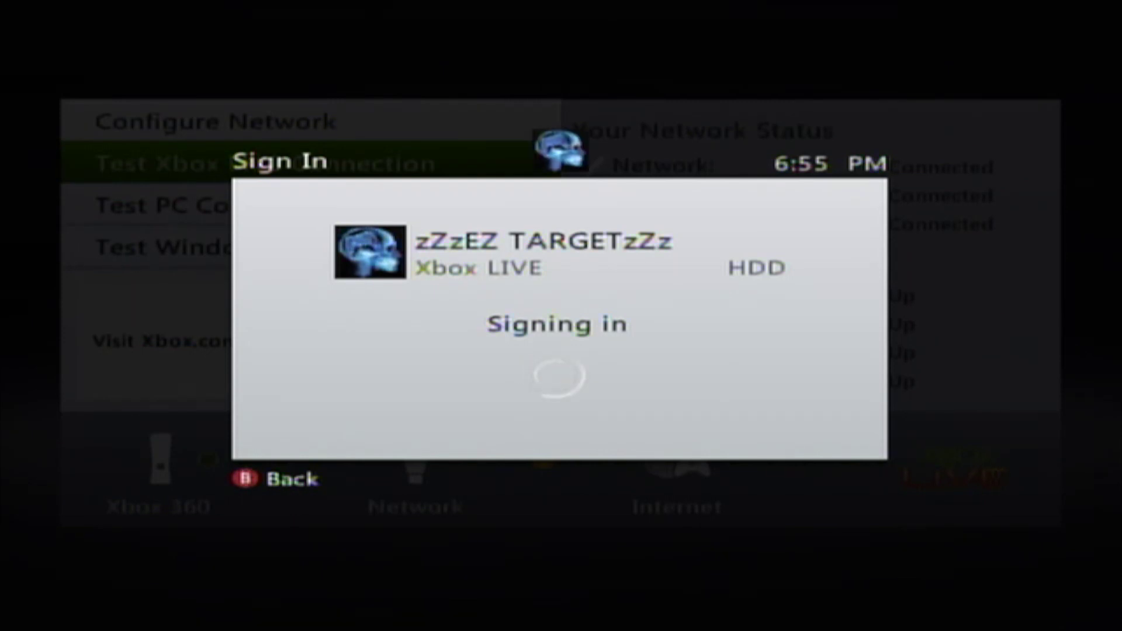
{"action": "key", "text": "Down"}
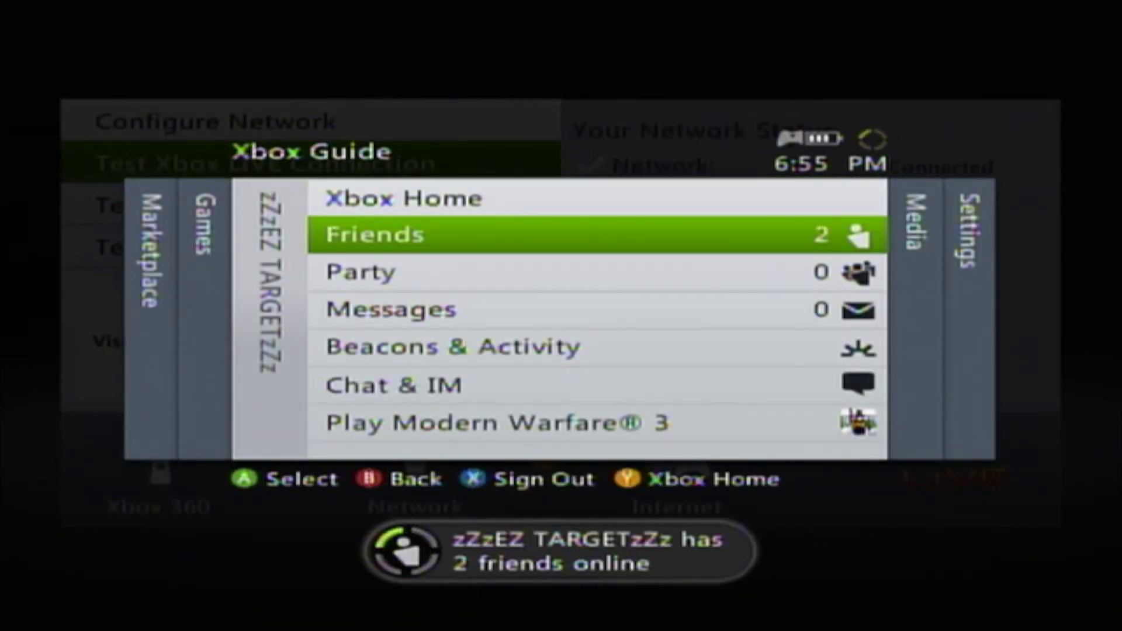
{"action": "key", "text": "Up"}
{"action": "key", "text": "Down"}
{"action": "key", "text": "Down"}
{"action": "key", "text": "Down"}
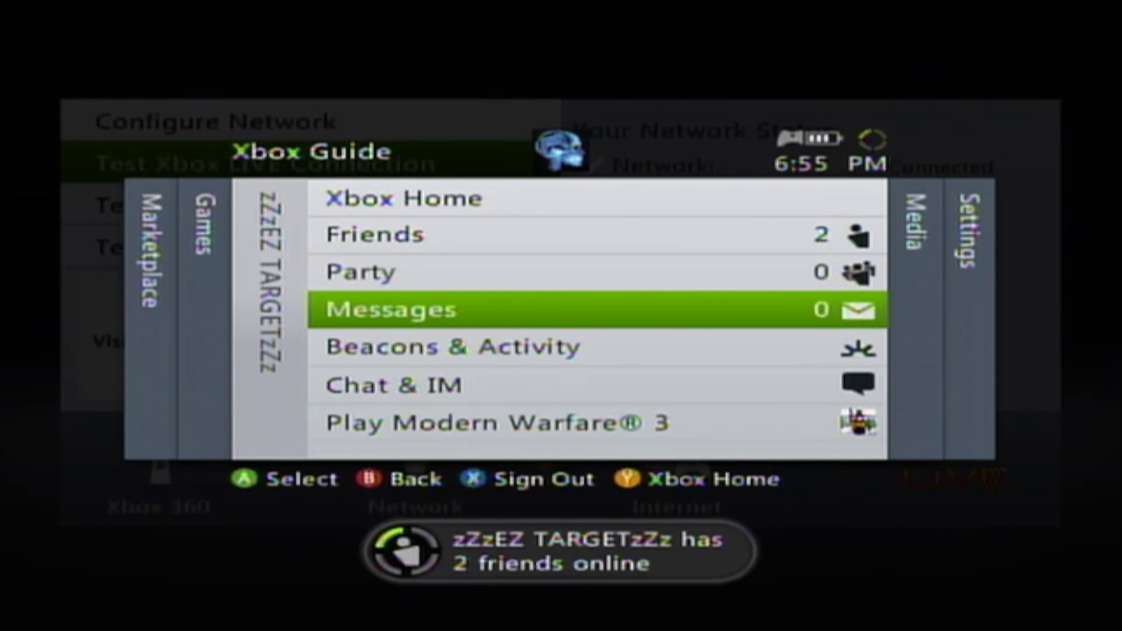